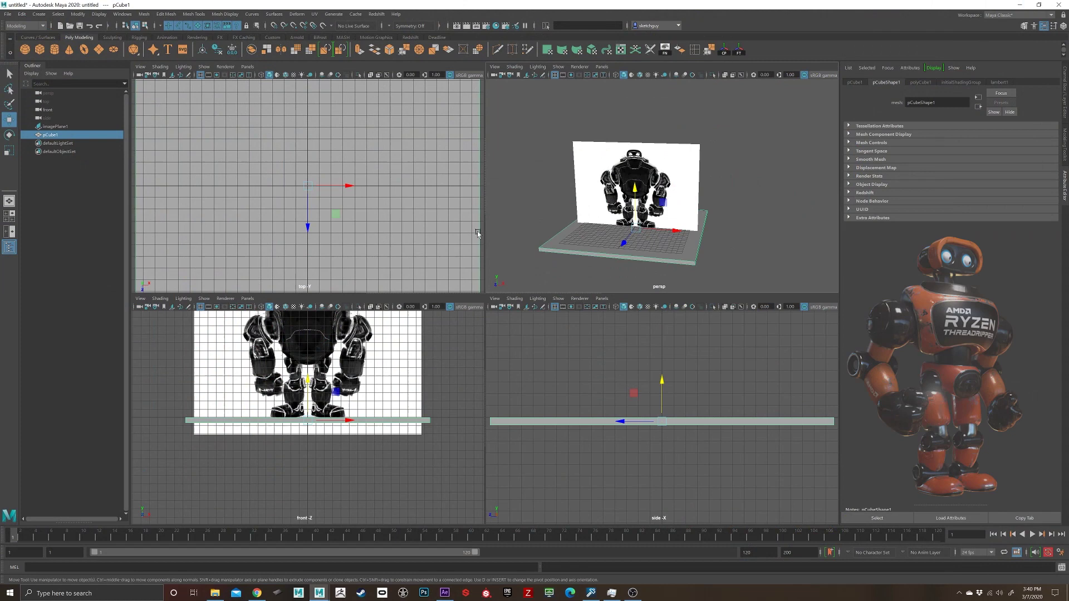
Step: Duplicate the arm cube and tilt the copies to match the arm
{"action": "key", "text": "ctrl+d"}
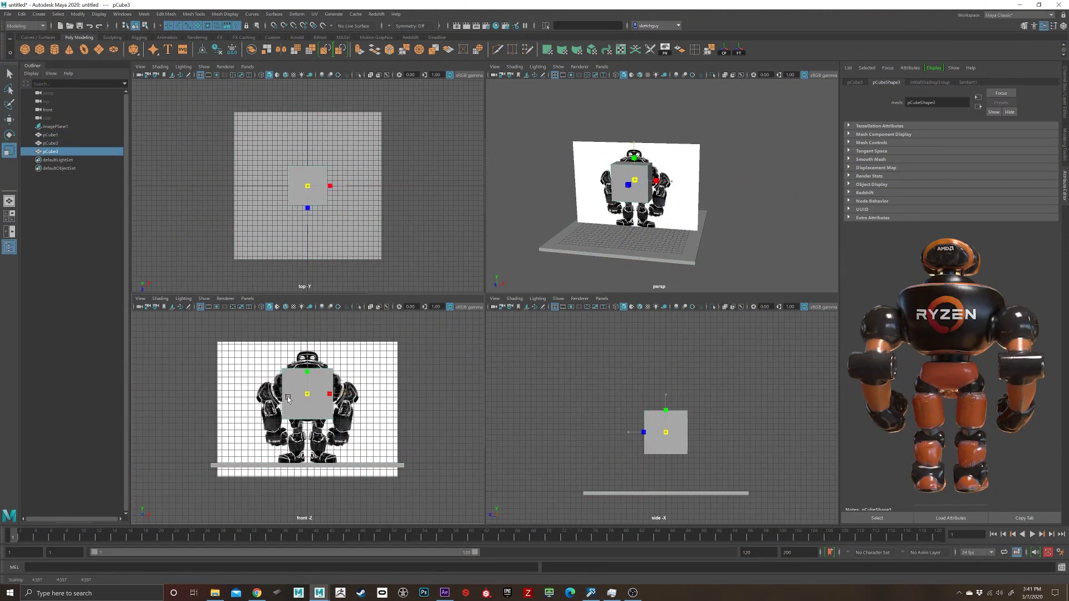
{"action": "key", "text": "e"}
{"action": "left_click_drag", "start_coordinate": [356, 389], "coordinate": [375, 417]}
{"action": "key", "text": "ctrl+d"}
{"action": "key", "text": "w"}
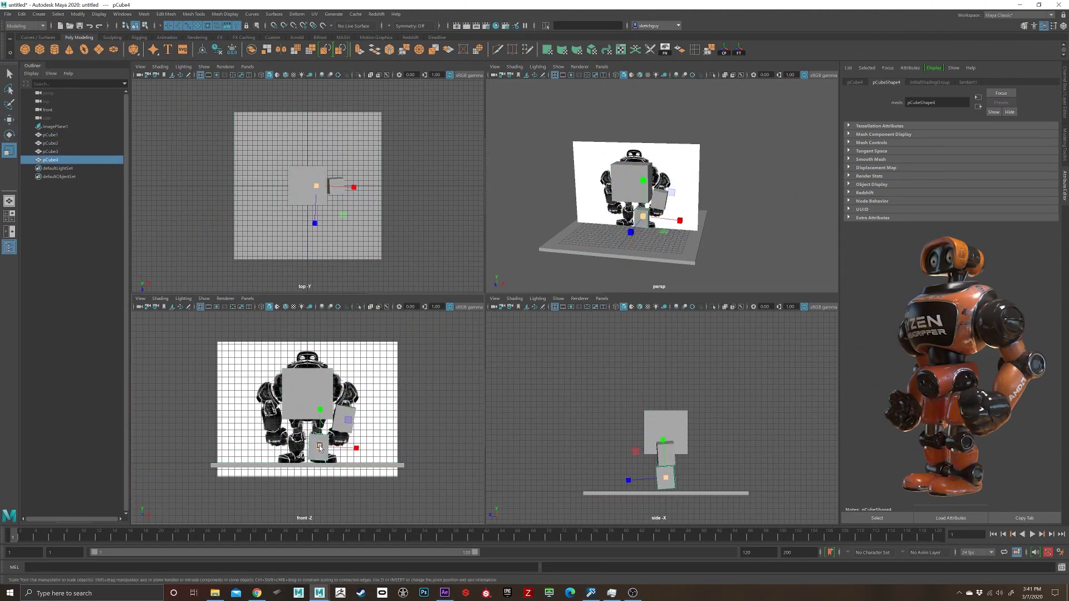
Step: Smooth-preview the body cube, scale it, and place a neck cylinder on top
{"action": "key", "text": "3"}
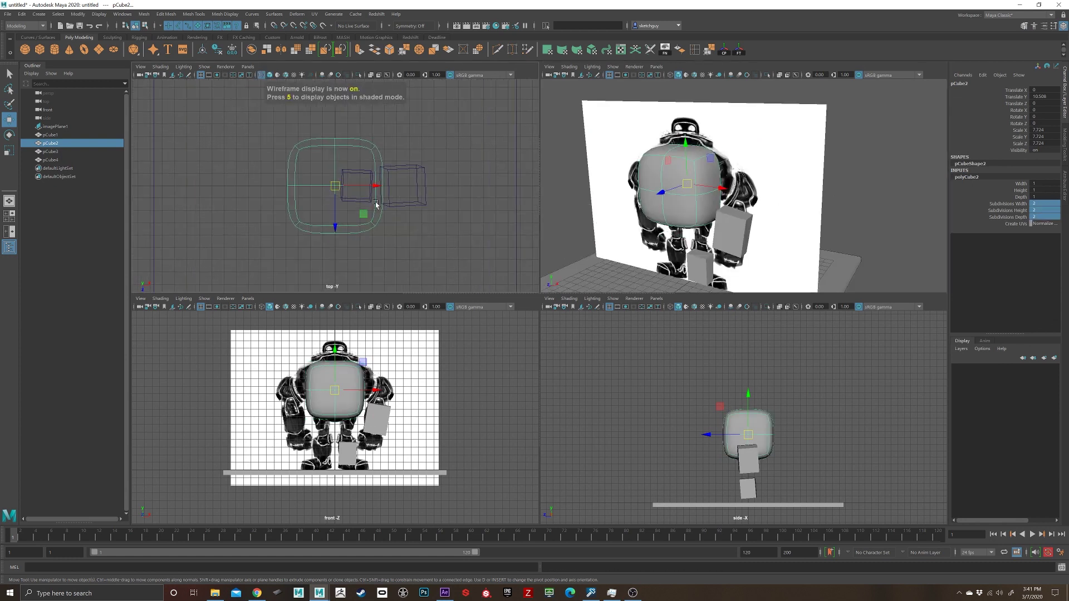
{"action": "key", "text": "r"}
{"action": "scroll", "coordinate": [712, 403], "scroll_direction": "up", "scroll_amount": 3}
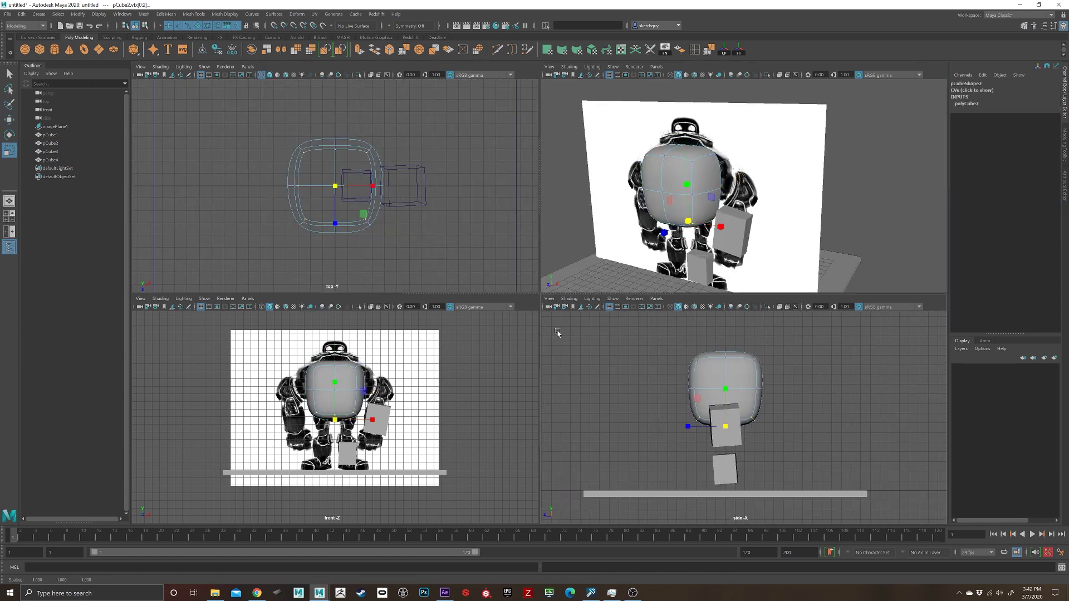
{"action": "right_click_drag", "start_coordinate": [356, 440], "coordinate": [365, 450], "text": "shift"}
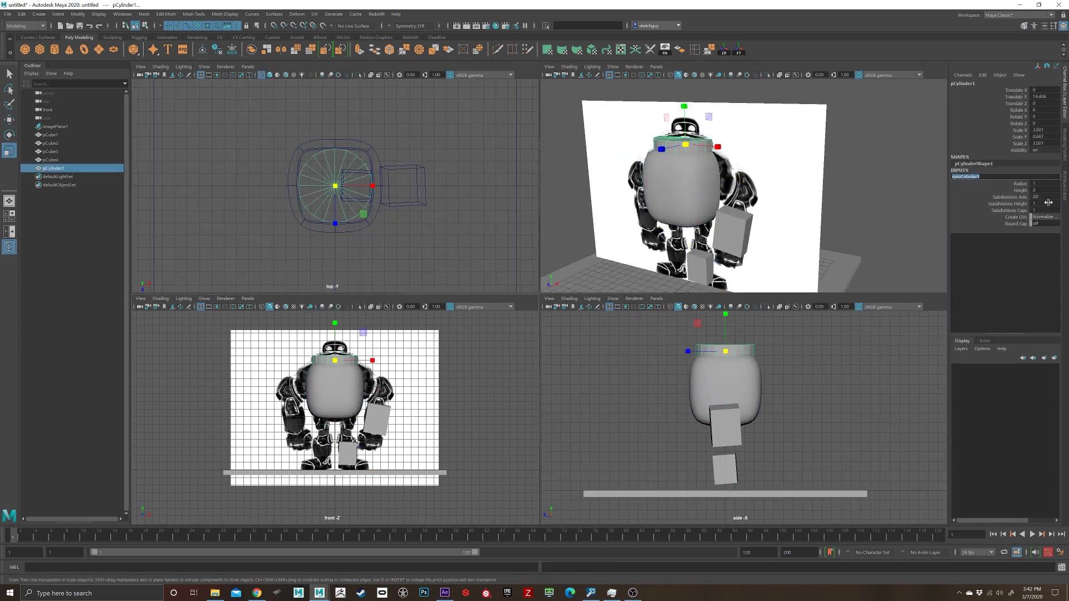
Step: Duplicate a cylinder into a lower arm rotated into place, and add a shoulder sphere
{"action": "key", "text": "ctrl+d"}
{"action": "key", "text": "e"}
{"action": "left_click_drag", "start_coordinate": [668, 339], "coordinate": [682, 357]}
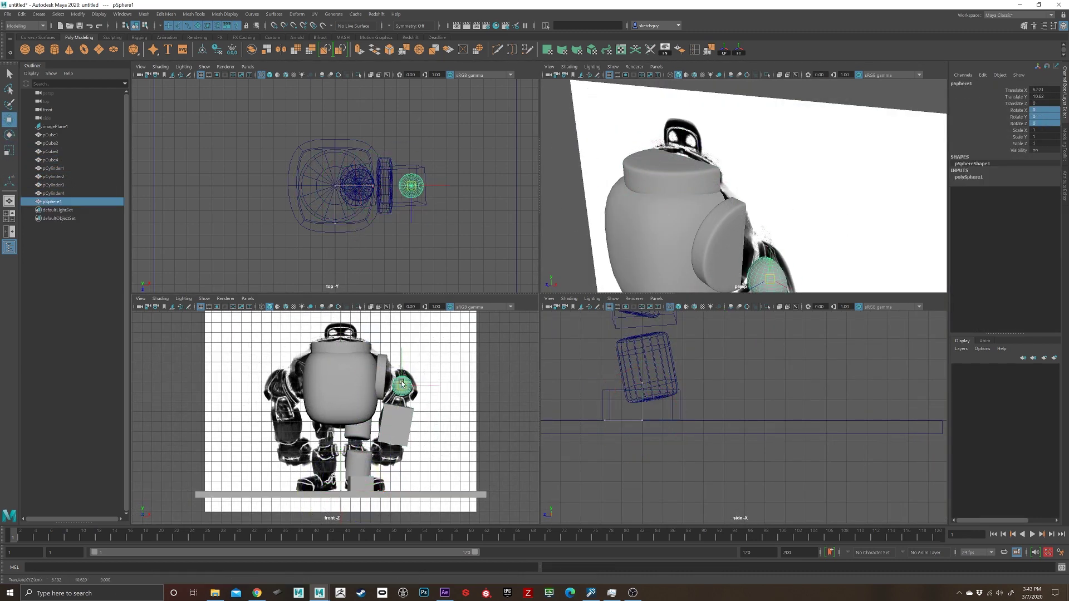
{"action": "key", "text": "w"}
{"action": "left_click", "coordinate": [765, 218]}
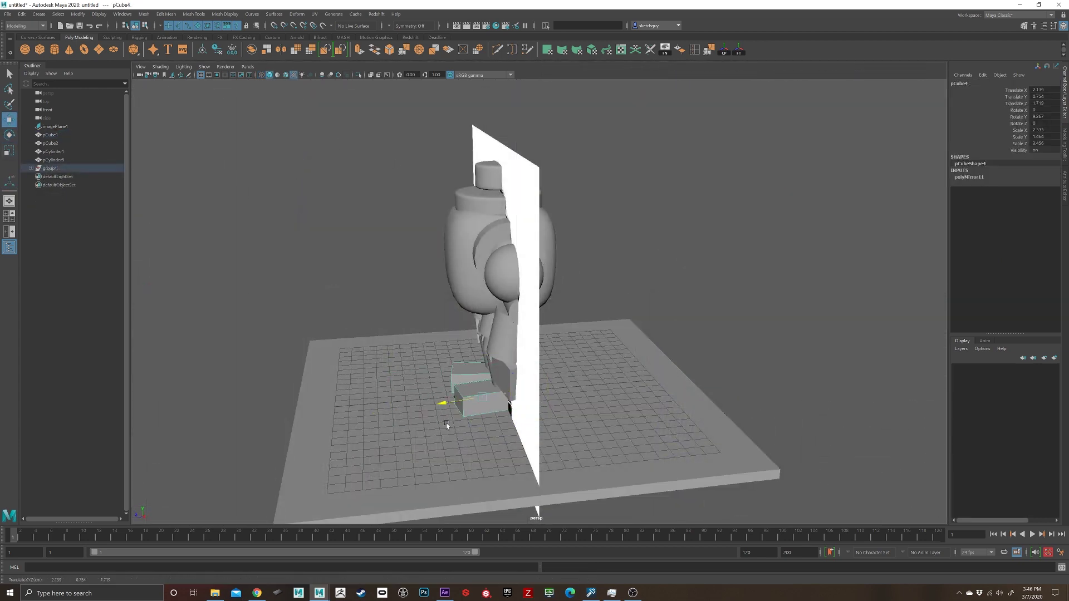
Step: Try rotating the thigh cylinder and undo it, then hide the reference image
{"action": "left_click_drag", "start_coordinate": [446, 426], "coordinate": [659, 351], "text": "alt"}
{"action": "left_click", "coordinate": [551, 300]}
{"action": "key", "text": "e"}
{"action": "left_click", "coordinate": [968, 177]}
{"action": "key", "text": "ctrl+z"}
{"action": "key", "text": "ctrl+z"}
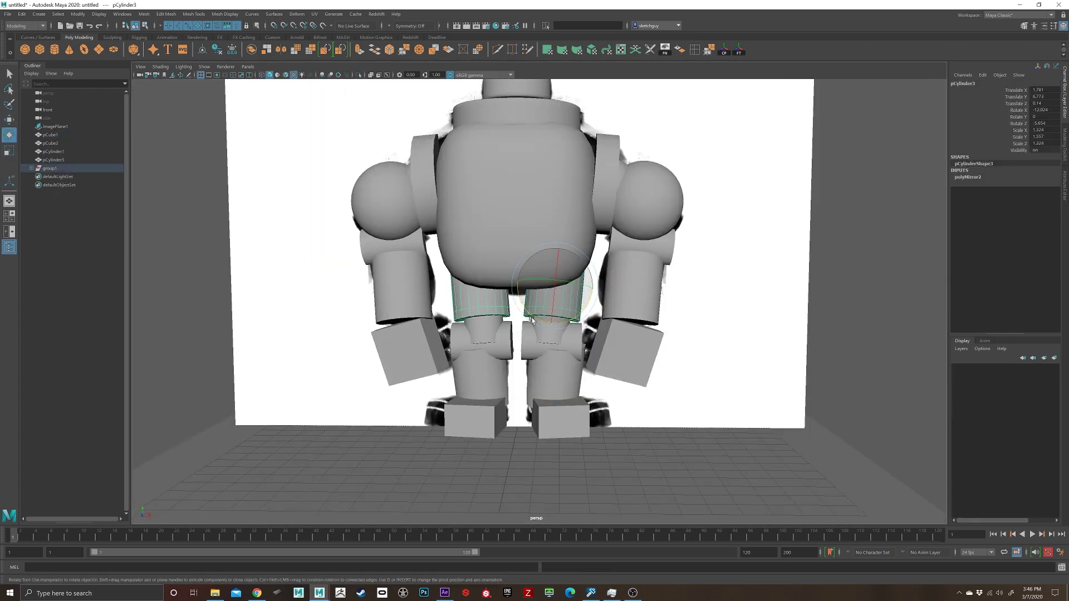
{"action": "key", "text": "F8"}
{"action": "scroll", "coordinate": [673, 296], "scroll_direction": "down", "scroll_amount": 3}
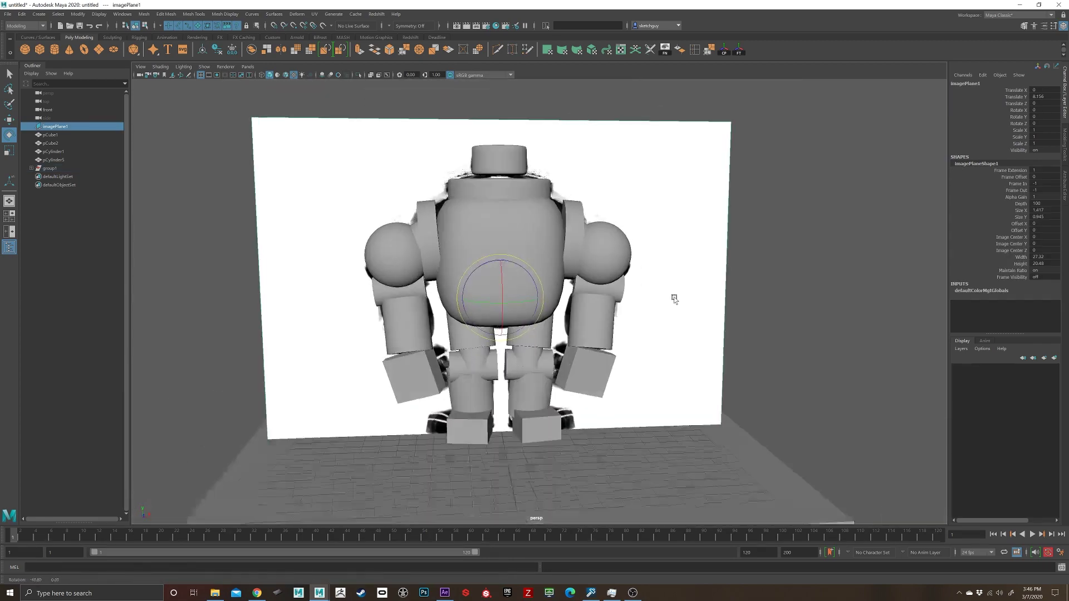
{"action": "left_click", "coordinate": [66, 136]}
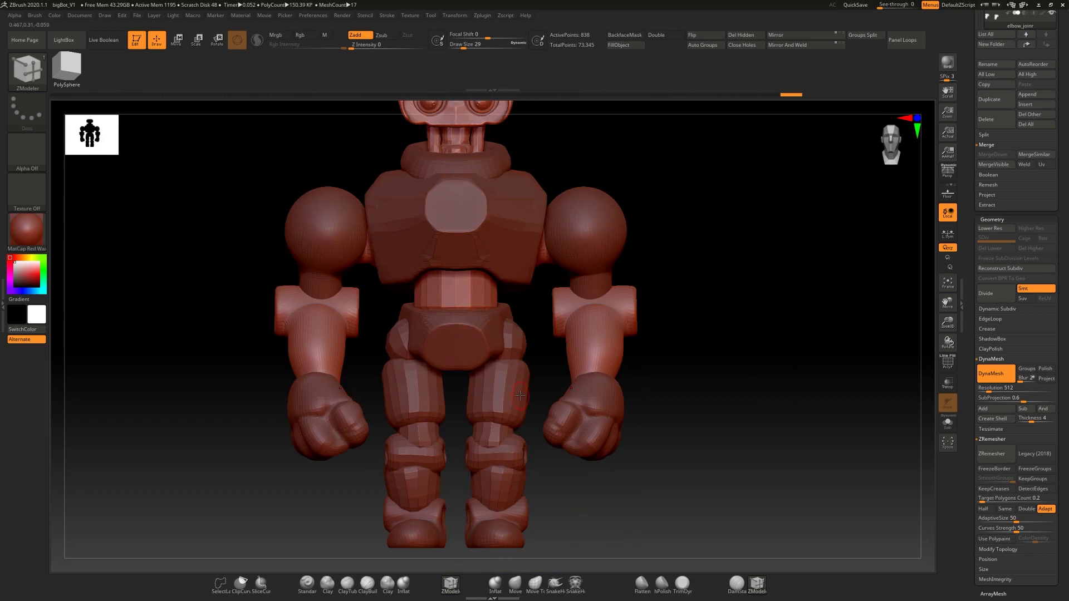
Step: Inspect the knee connector subtool, then keep the existing bigBot_V1 file rather than replacing it
{"action": "left_click", "coordinate": [507, 448], "text": "alt"}
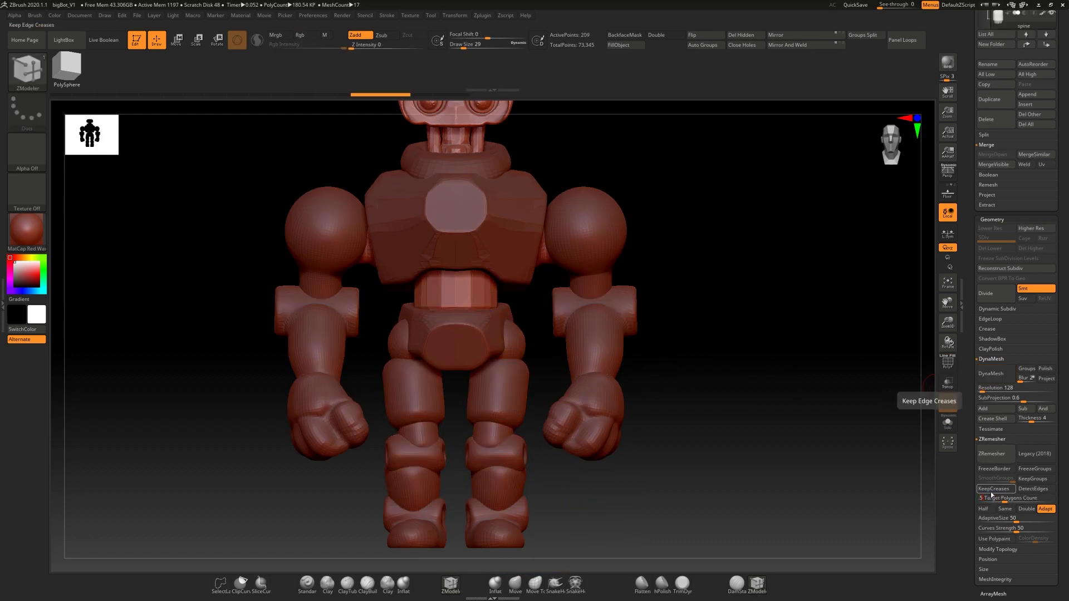
{"action": "left_click_drag", "start_coordinate": [659, 367], "coordinate": [417, 198]}
{"action": "left_click", "coordinate": [137, 15]}
{"action": "left_click", "coordinate": [164, 33]}
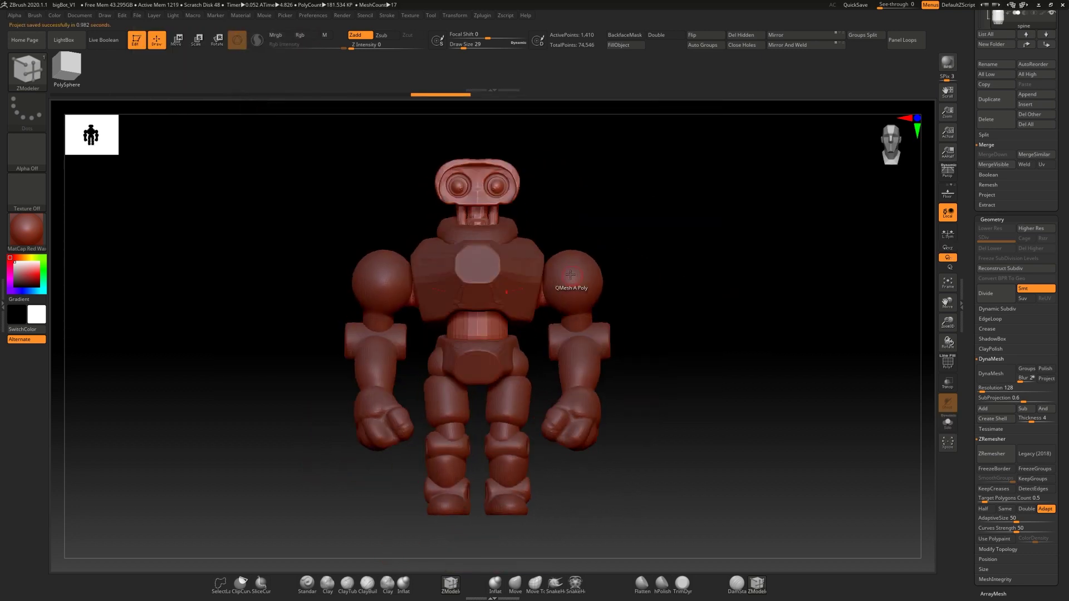
Step: Solo the chest chunk and orbit around it from the side
{"action": "key", "text": "s"}
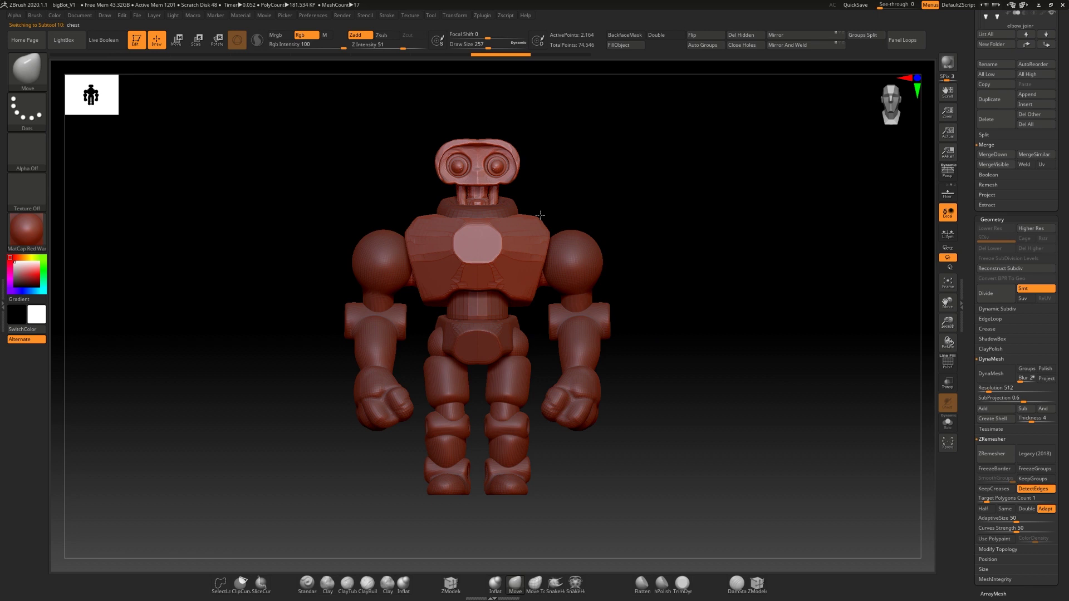
{"action": "right_click_drag", "start_coordinate": [532, 292], "coordinate": [503, 230]}
{"action": "left_click", "coordinate": [619, 280], "text": "alt"}
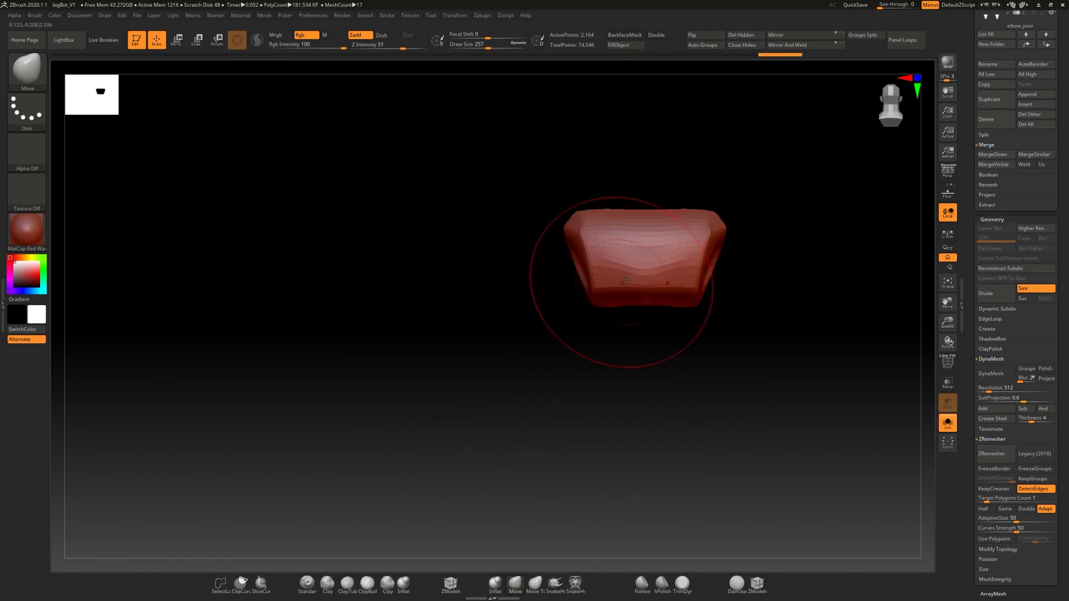
{"action": "mouse_move", "coordinate": [648, 303]}
{"action": "right_mouse_down"}
{"action": "mouse_move", "coordinate": [528, 362]}
{"action": "mouse_move", "coordinate": [818, 191]}
{"action": "mouse_move", "coordinate": [746, 224]}
{"action": "mouse_move", "coordinate": [479, 261]}
{"action": "right_mouse_up"}
Step: Try a Ctrl+Shift ClipCurve cut on the chest across side and front views
{"action": "key", "text": "ctrl+shift"}
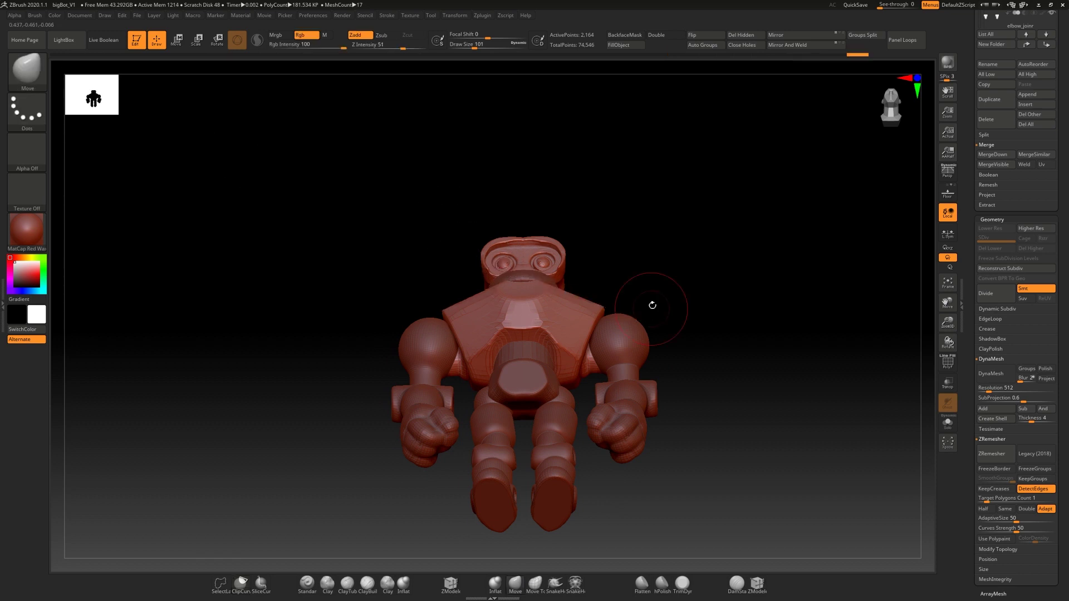
{"action": "right_click_drag", "start_coordinate": [652, 305], "coordinate": [540, 274]}
{"action": "key", "text": "ctrl+shift"}
{"action": "right_click_drag", "start_coordinate": [541, 390], "coordinate": [596, 285]}
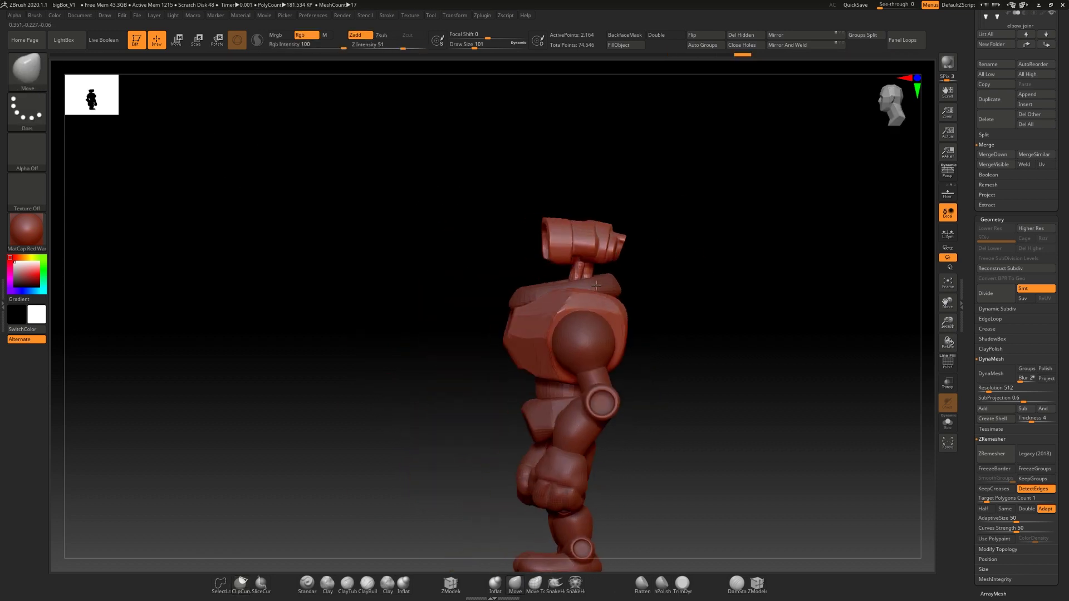
{"action": "right_click_drag", "start_coordinate": [497, 324], "coordinate": [629, 273], "text": "shift"}
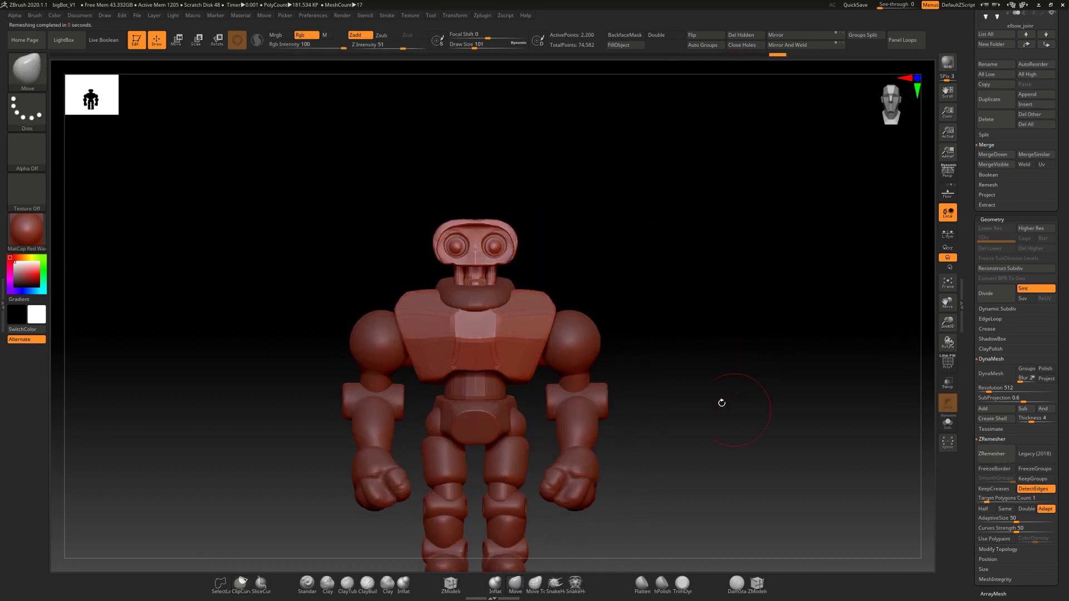
{"action": "mouse_move", "coordinate": [722, 403]}
{"action": "right_mouse_down"}
{"action": "mouse_move", "coordinate": [831, 274]}
{"action": "mouse_move", "coordinate": [764, 298]}
{"action": "right_mouse_up"}
Step: Isolate the chest piece with its polygon wireframe shown and check its left side
{"action": "key", "text": "shift+f"}
{"action": "key", "text": "b"}
{"action": "key", "text": "c"}
{"action": "key", "text": "b"}
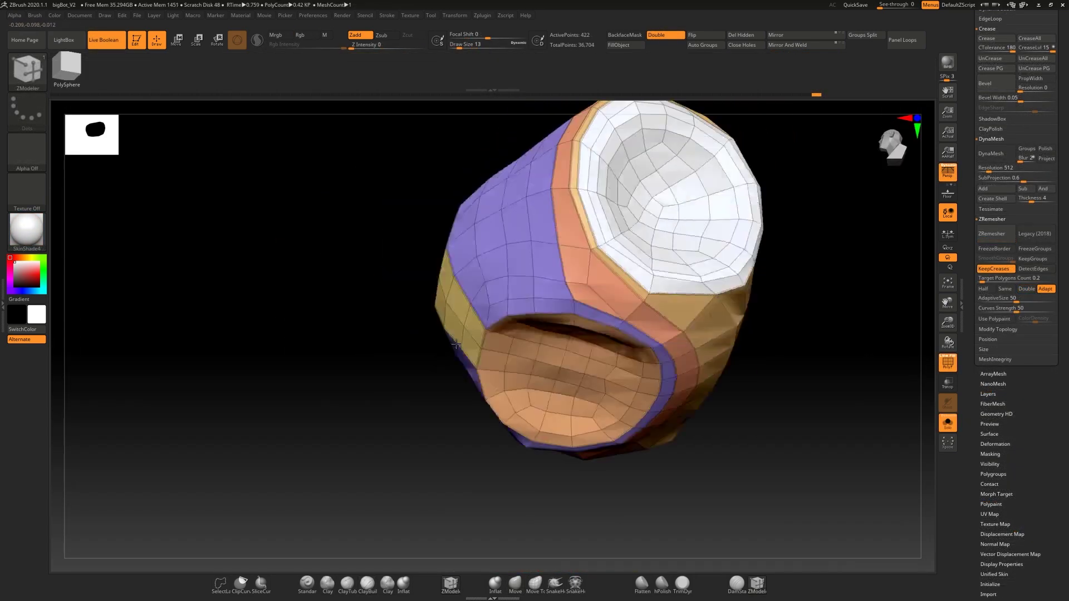
{"action": "mouse_move", "coordinate": [456, 345]}
{"action": "right_mouse_down"}
{"action": "mouse_move", "coordinate": [579, 313]}
{"action": "mouse_move", "coordinate": [345, 313]}
{"action": "mouse_move", "coordinate": [758, 315]}
{"action": "mouse_move", "coordinate": [753, 344]}
{"action": "mouse_move", "coordinate": [668, 236]}
{"action": "mouse_move", "coordinate": [295, 321]}
{"action": "mouse_move", "coordinate": [718, 219]}
{"action": "mouse_move", "coordinate": [398, 457]}
{"action": "mouse_move", "coordinate": [384, 449]}
{"action": "mouse_move", "coordinate": [579, 440]}
{"action": "mouse_move", "coordinate": [611, 341]}
{"action": "mouse_move", "coordinate": [295, 425]}
{"action": "right_mouse_up"}
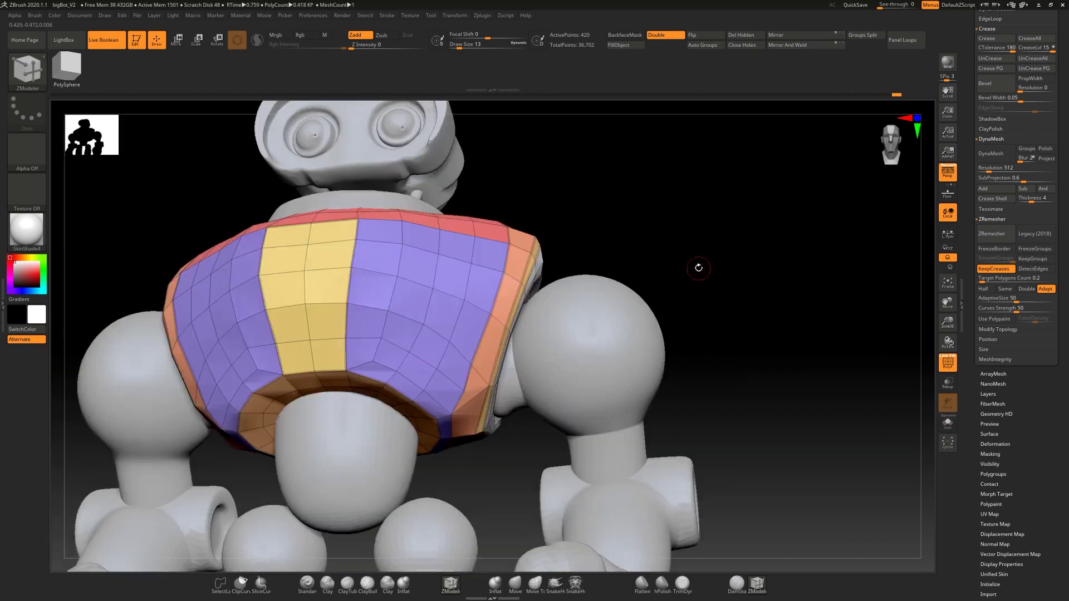
Step: Apply Panel Loops with Bevel 9 on the chest, then undo the result
{"action": "right_click_drag", "start_coordinate": [697, 267], "coordinate": [665, 249]}
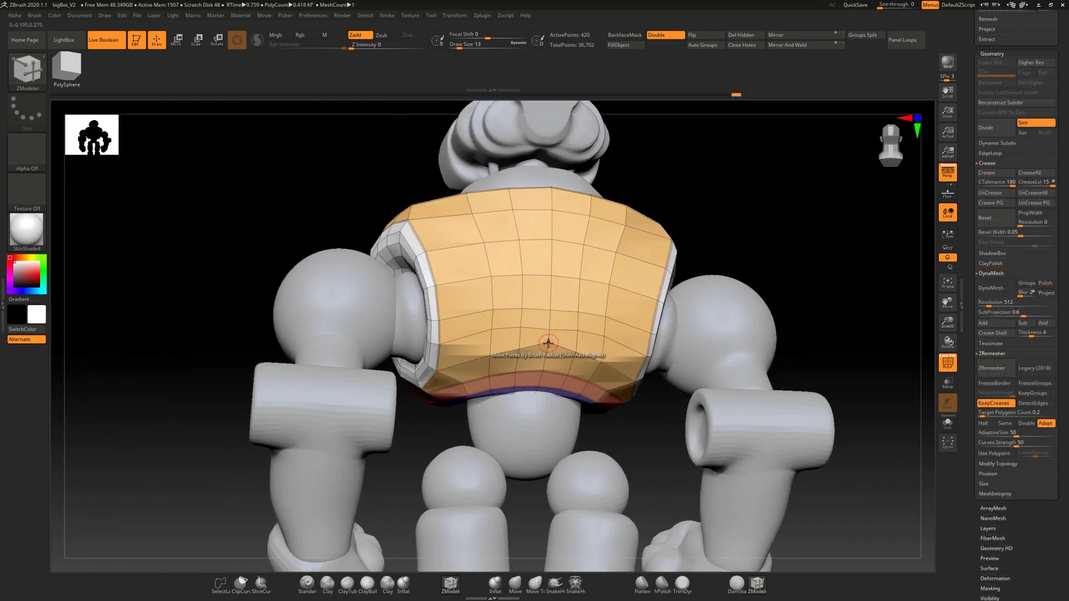
{"action": "right_click_drag", "start_coordinate": [521, 310], "coordinate": [622, 242]}
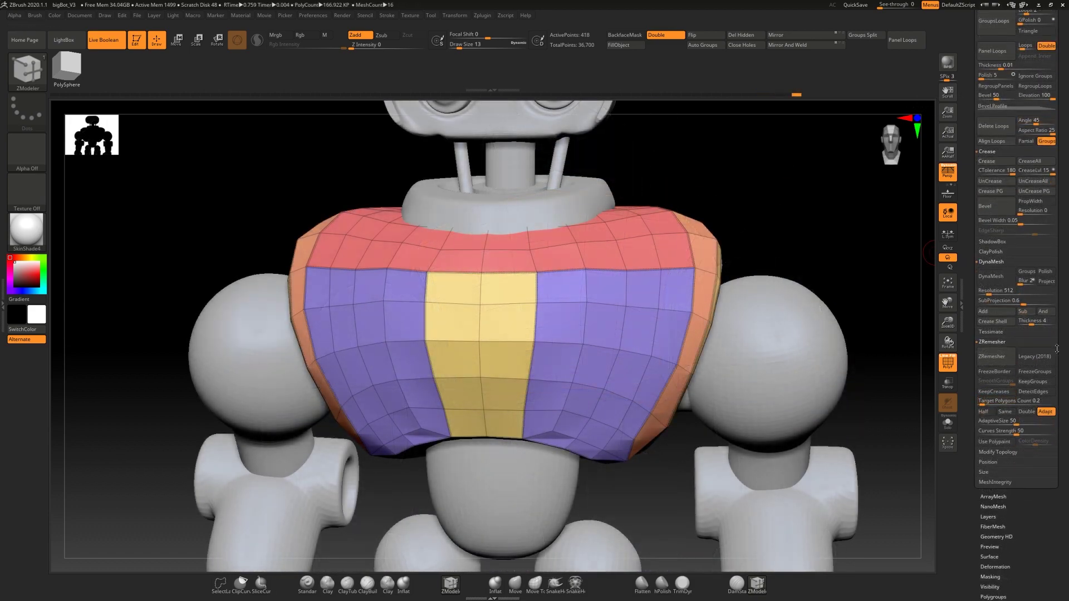
{"action": "scroll", "coordinate": [1029, 418], "scroll_direction": "up", "scroll_amount": 1}
{"action": "scroll", "coordinate": [1029, 417], "scroll_direction": "down", "scroll_amount": 2}
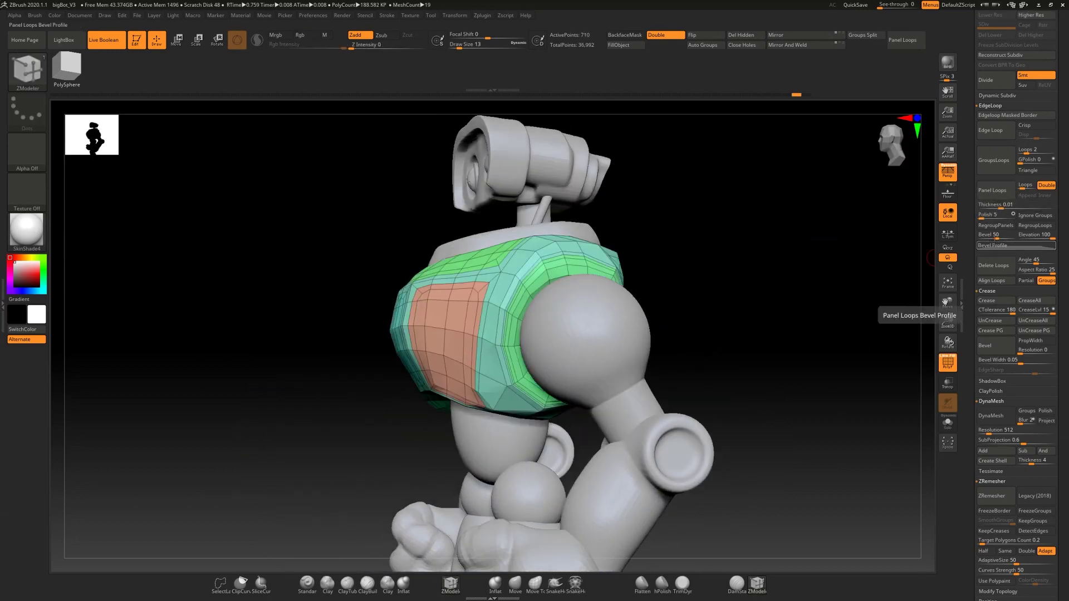
{"action": "left_click", "coordinate": [998, 234]}
{"action": "type", "text": "9"}
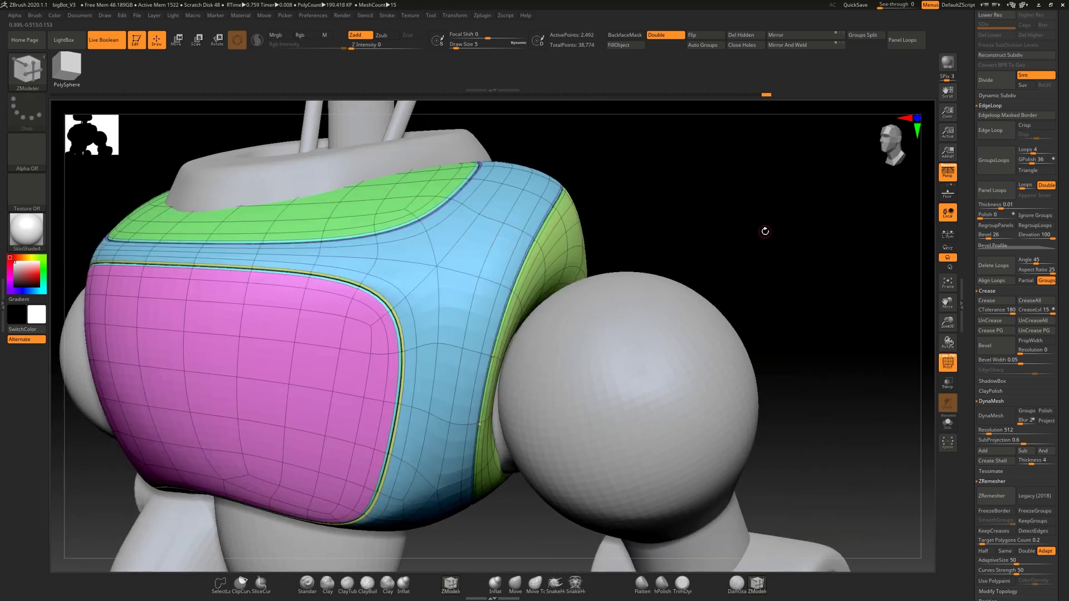
{"action": "key", "text": "ctrl+z"}
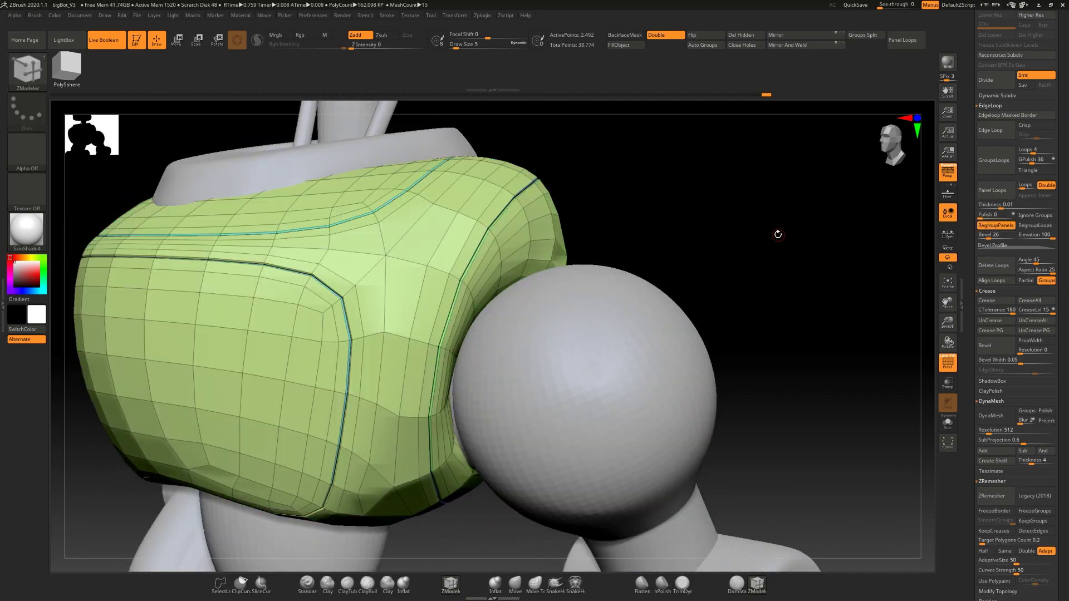
{"action": "left_click_drag", "start_coordinate": [775, 234], "coordinate": [807, 202]}
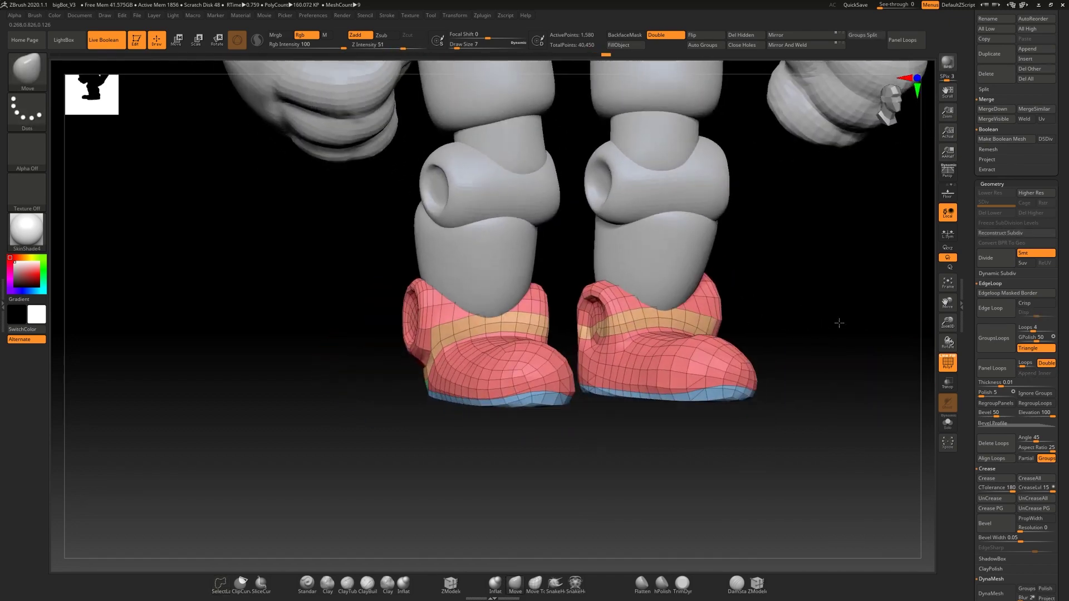
Step: Cut a cuff polygroup across the shoe with a SliceCurve stroke
{"action": "left_click_drag", "start_coordinate": [839, 323], "coordinate": [824, 250], "text": "shift"}
{"action": "key", "text": "ctrl"}
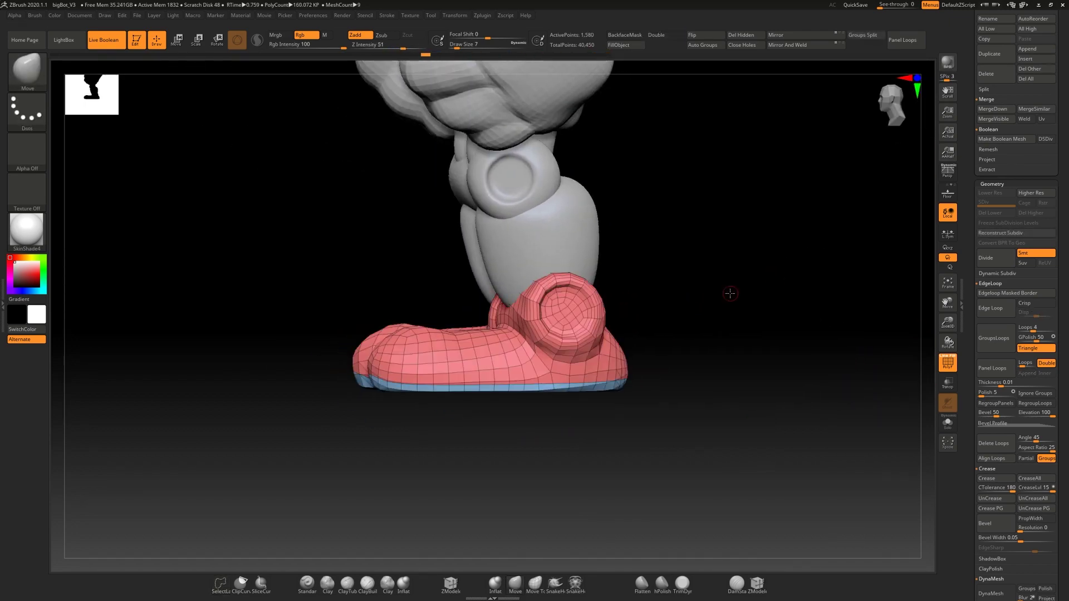
{"action": "key", "text": "b"}
{"action": "key", "text": "s"}
{"action": "key", "text": "c"}
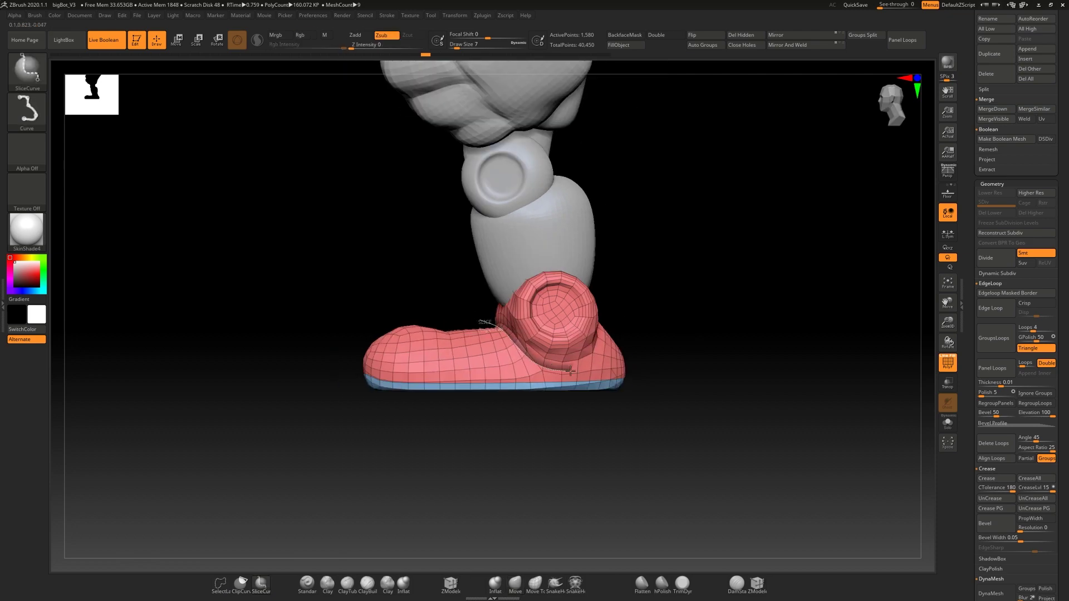
{"action": "left_click", "coordinate": [603, 352]}
{"action": "left_click_drag", "start_coordinate": [696, 323], "coordinate": [835, 267]}
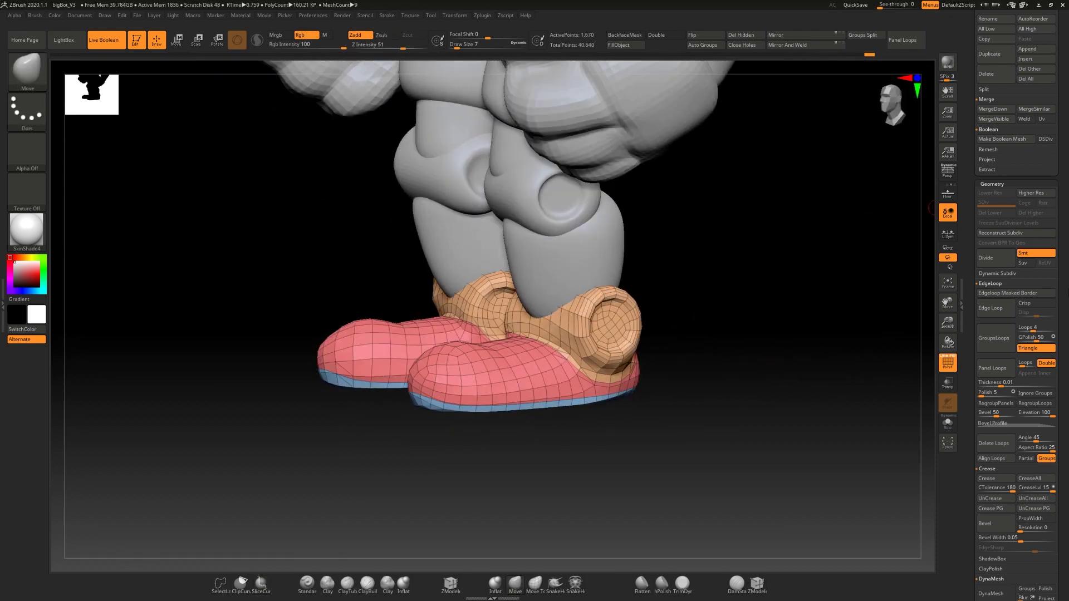
{"action": "scroll", "coordinate": [1007, 245], "scroll_direction": "down", "scroll_amount": 10}
{"action": "scroll", "coordinate": [1005, 334], "scroll_direction": "up", "scroll_amount": 3}
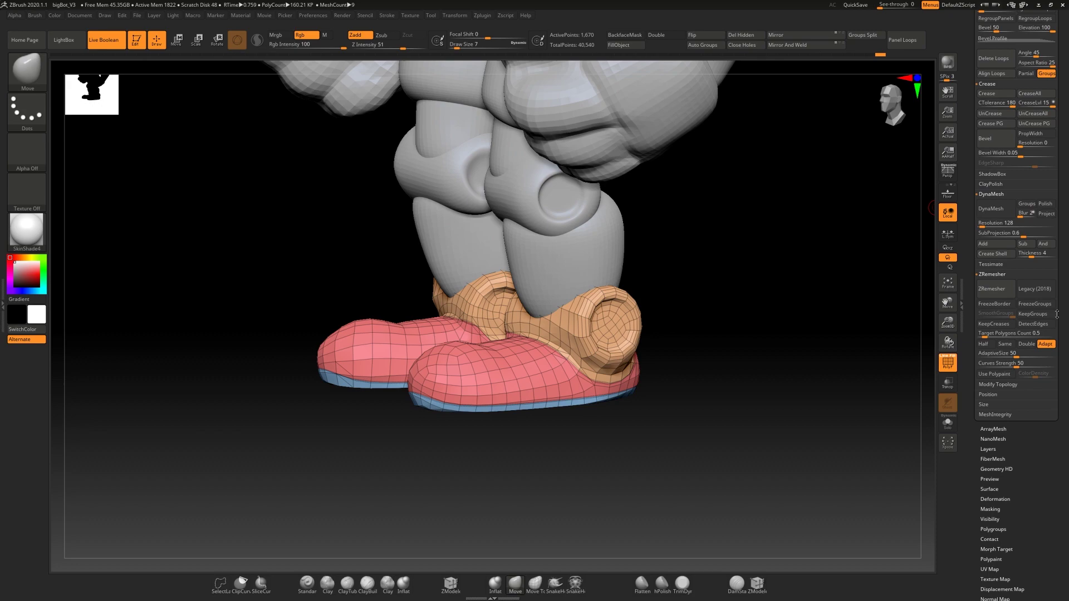
Step: ZRemesh the feet with KeepCreases and check the soles in Solo mode
{"action": "left_click", "coordinate": [991, 401]}
{"action": "left_click_drag", "start_coordinate": [724, 457], "coordinate": [609, 288]}
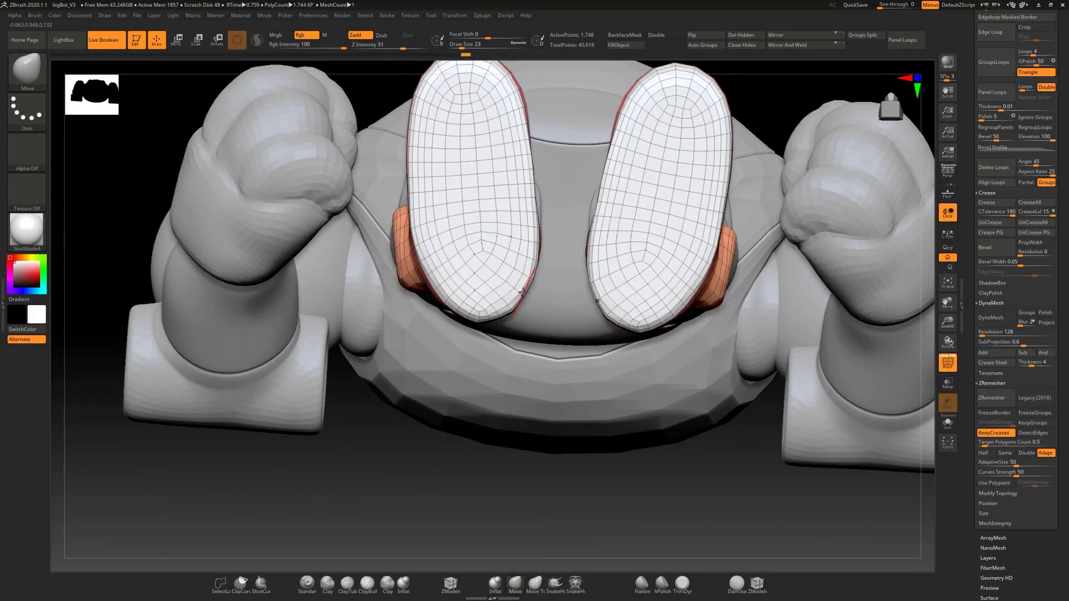
{"action": "key", "text": "shift+alt+s"}
{"action": "left_click_drag", "start_coordinate": [523, 292], "coordinate": [661, 269]}
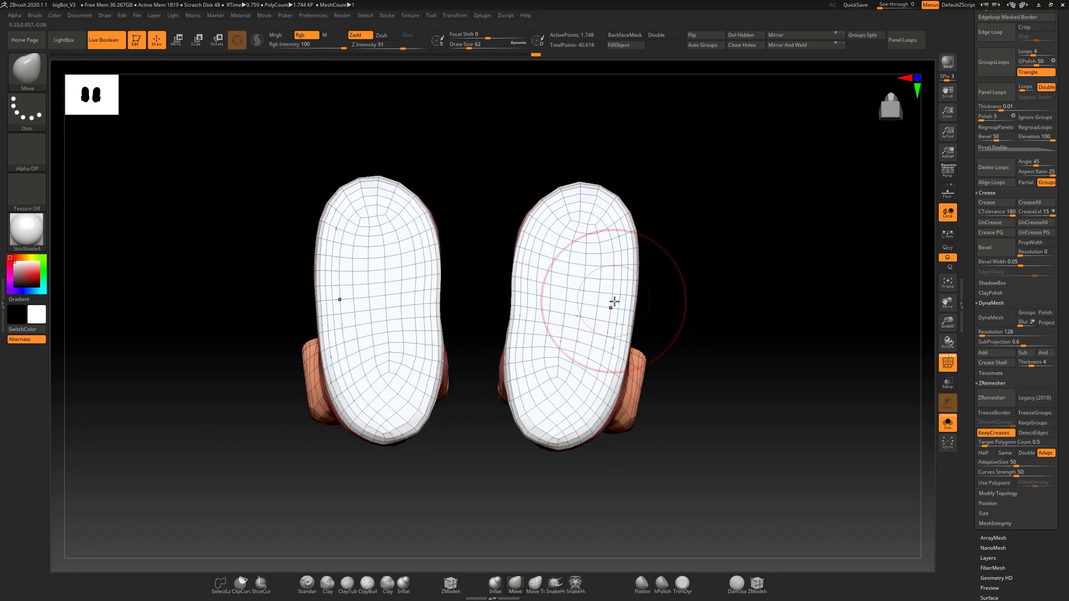
{"action": "key", "text": "shift+alt+s"}
{"action": "left_click_drag", "start_coordinate": [633, 234], "coordinate": [587, 241]}
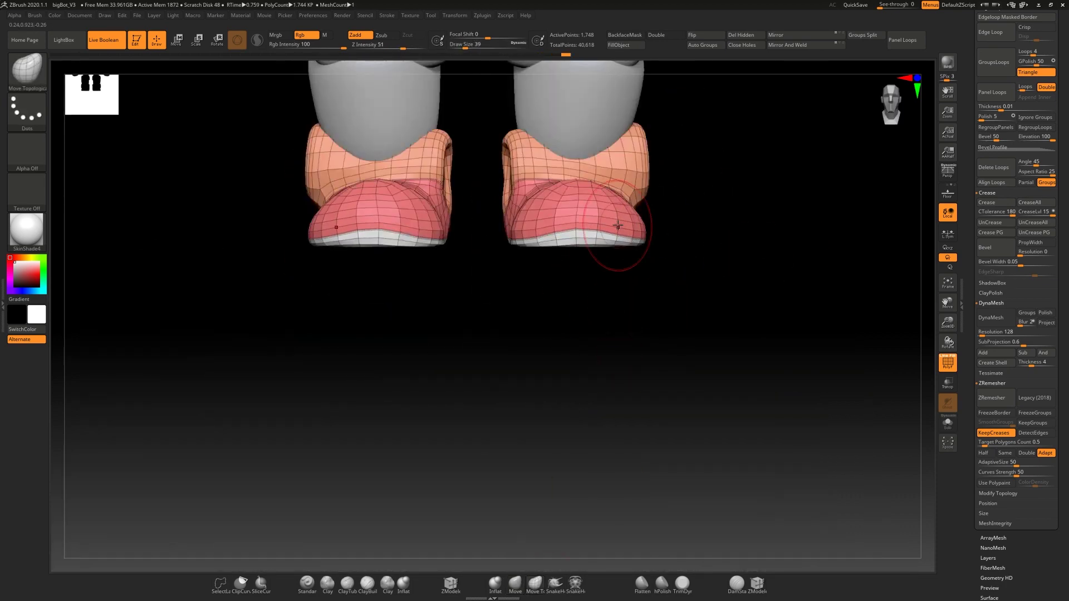
{"action": "left_click_drag", "start_coordinate": [604, 278], "coordinate": [556, 418], "text": "alt"}
Step: Toggle Solo on the shoes again to compare them with the whole body
{"action": "key", "text": "s"}
{"action": "key", "text": "shift+alt+s"}
{"action": "left_click_drag", "start_coordinate": [382, 305], "coordinate": [783, 262]}
{"action": "left_click_drag", "start_coordinate": [844, 341], "coordinate": [792, 366]}
{"action": "key", "text": "shift+alt+s"}
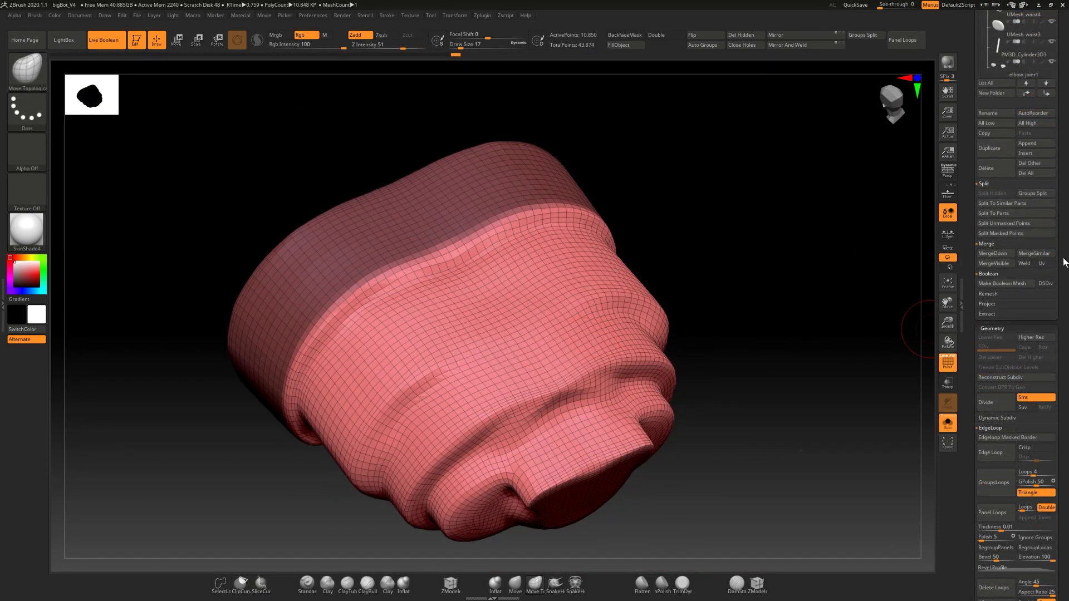
{"action": "scroll", "coordinate": [992, 409], "scroll_direction": "down", "scroll_amount": 10}
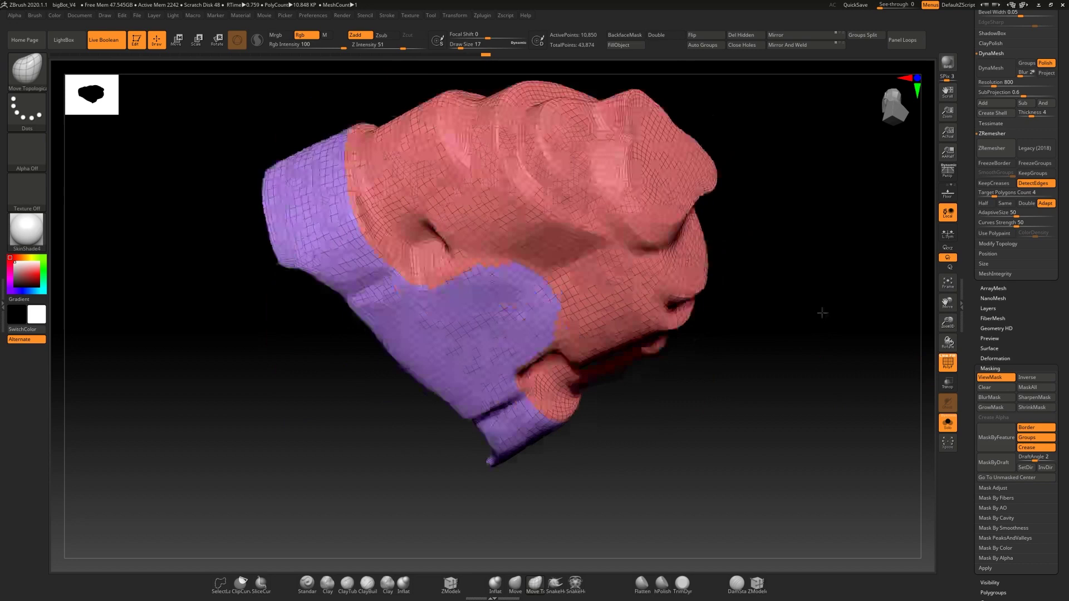
Step: Lasso-mask part of the head and a small wedge of the goggle rim
{"action": "mouse_move", "coordinate": [821, 310]}
{"action": "left_mouse_down"}
{"action": "mouse_move", "coordinate": [632, 227]}
{"action": "mouse_move", "coordinate": [705, 338]}
{"action": "left_mouse_up"}
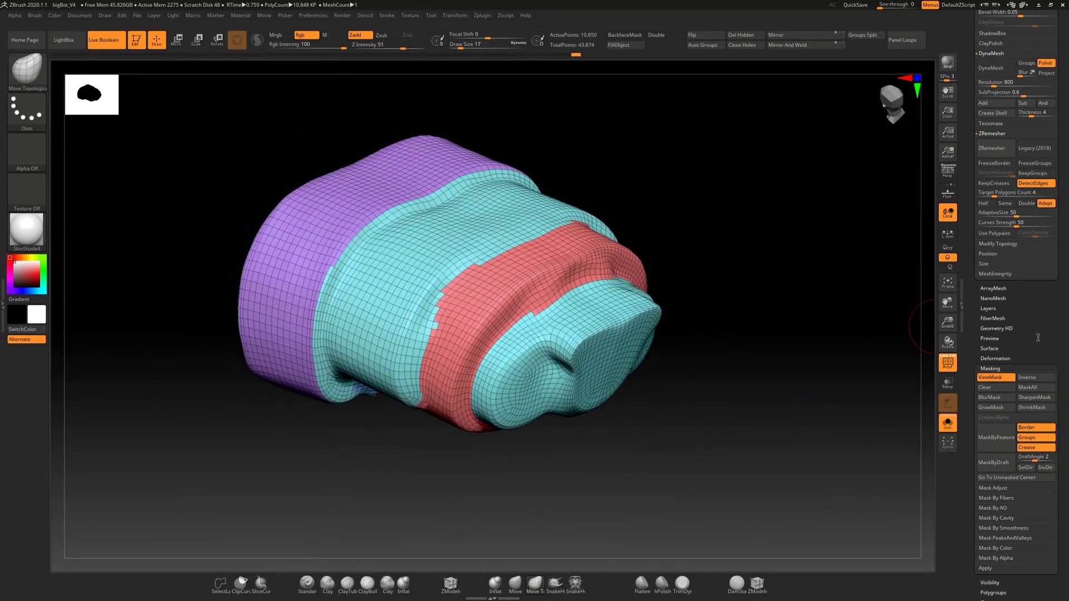
{"action": "left_click", "coordinate": [996, 359]}
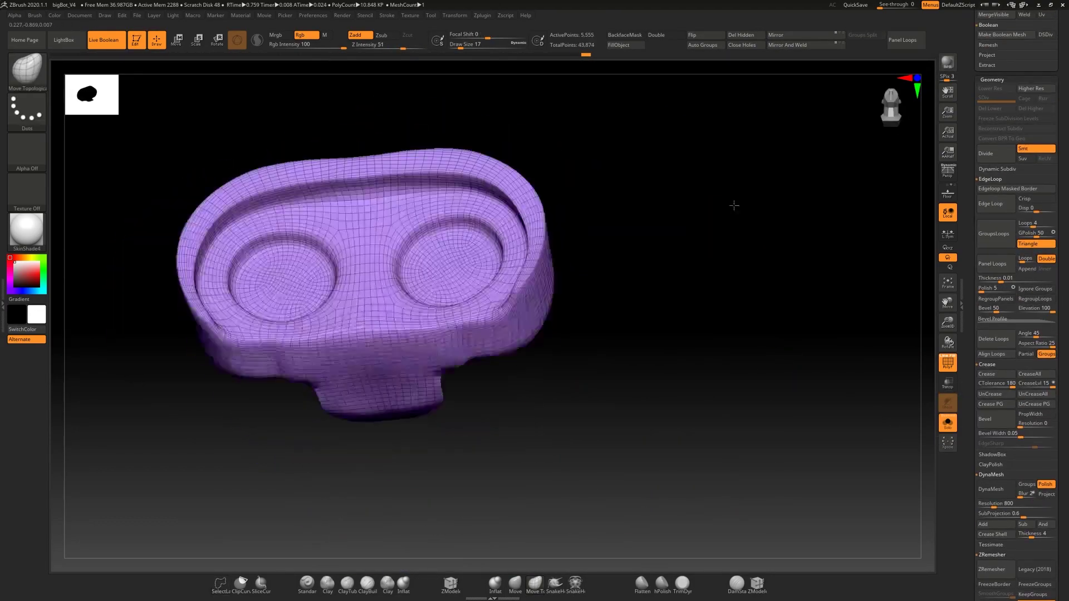
{"action": "left_click_drag", "start_coordinate": [585, 350], "coordinate": [464, 240]}
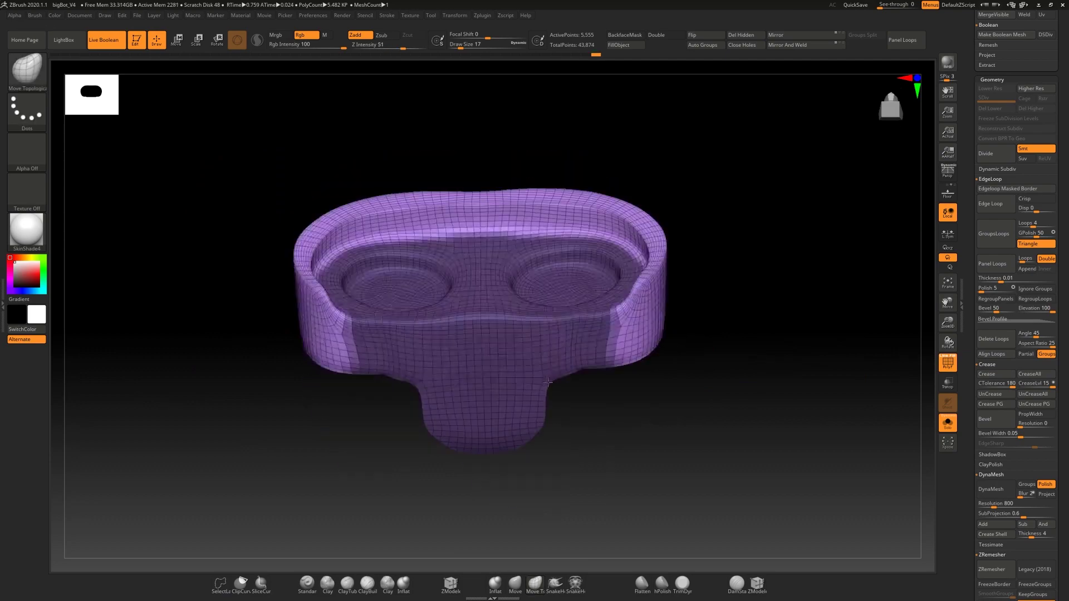
{"action": "left_click_drag", "start_coordinate": [397, 229], "coordinate": [424, 251], "text": "ctrl"}
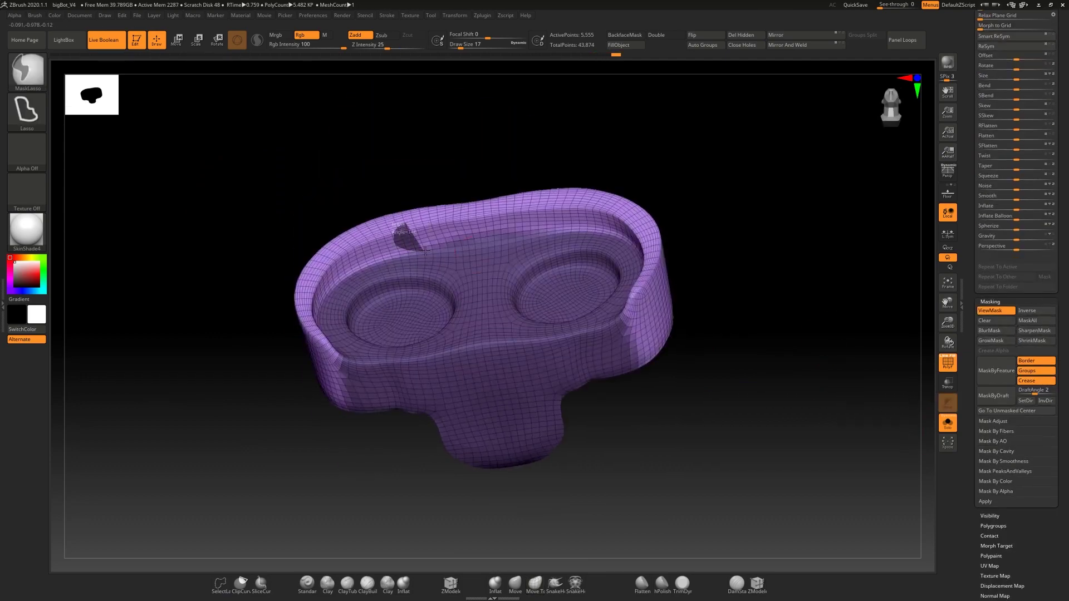
Step: Mask a perfect circle over an eye socket from a side view
{"action": "left_click_drag", "start_coordinate": [711, 173], "coordinate": [794, 239]}
{"action": "left_click_drag", "start_coordinate": [913, 278], "coordinate": [878, 258]}
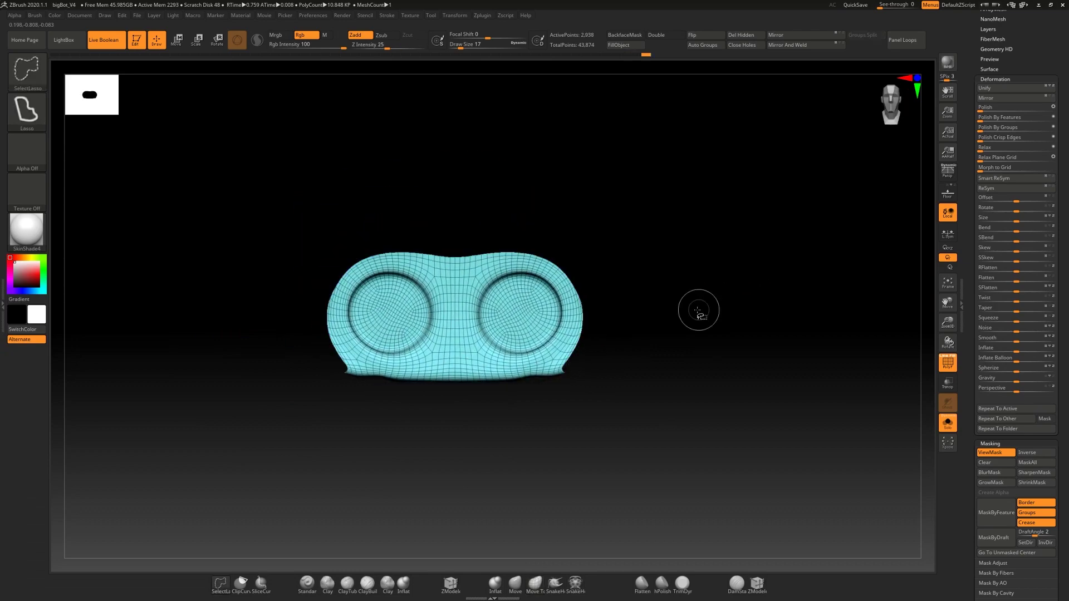
{"action": "key", "text": "b"}
{"action": "left_click_drag", "start_coordinate": [495, 294], "coordinate": [552, 344], "text": "ctrl"}
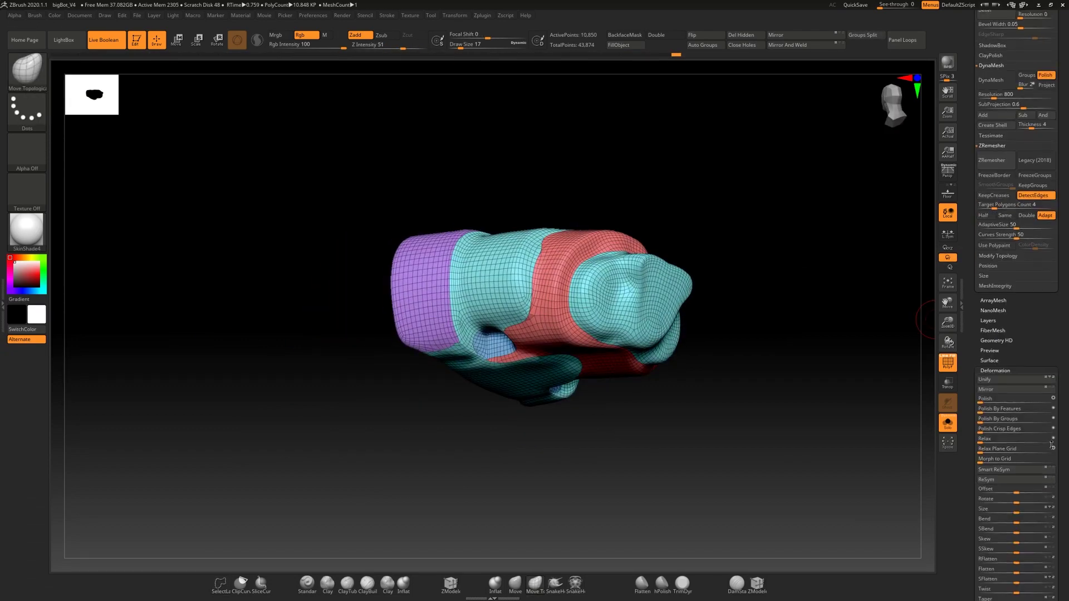
Step: Run EdgeLoop Panel Loops on the goggle head to inset bevelled panels around each polygroup
{"action": "scroll", "coordinate": [986, 309], "scroll_direction": "up", "scroll_amount": 10}
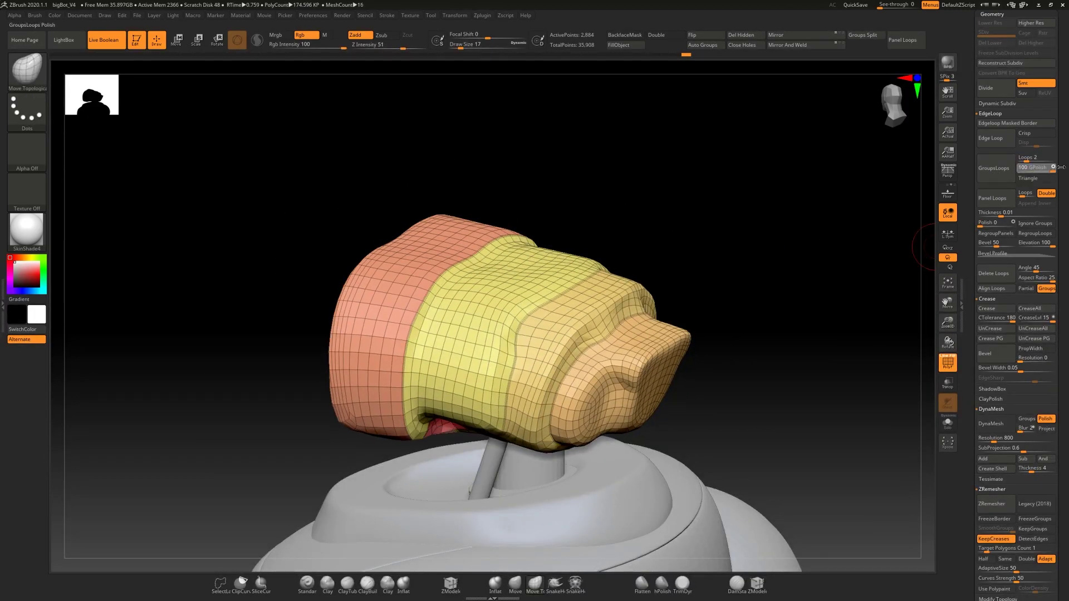
{"action": "scroll", "coordinate": [1056, 336], "scroll_direction": "up", "scroll_amount": 10}
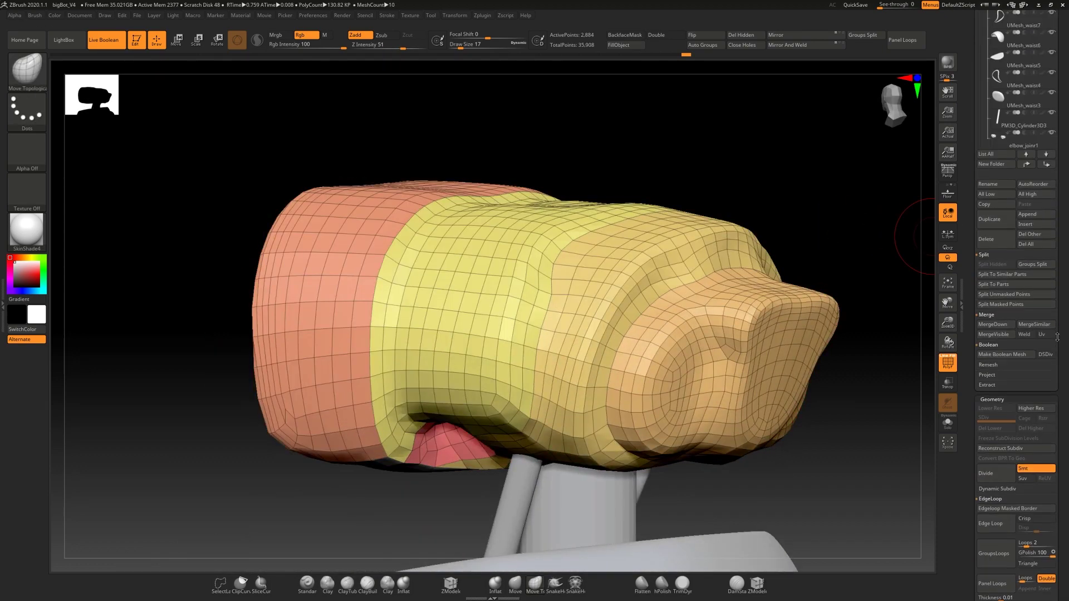
{"action": "scroll", "coordinate": [1057, 336], "scroll_direction": "down", "scroll_amount": 10}
{"action": "left_click", "coordinate": [996, 296]}
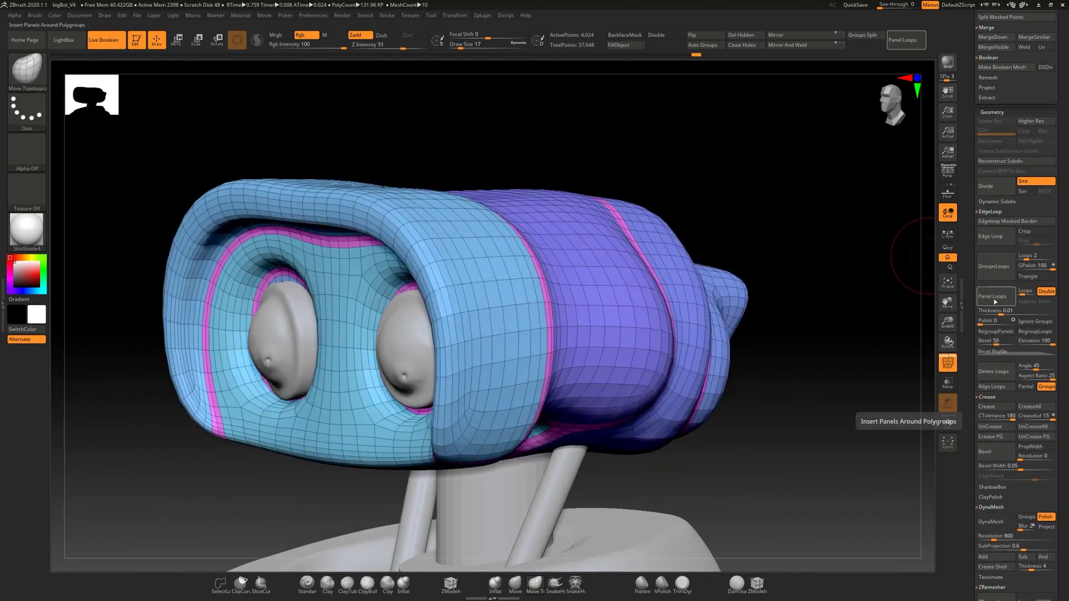